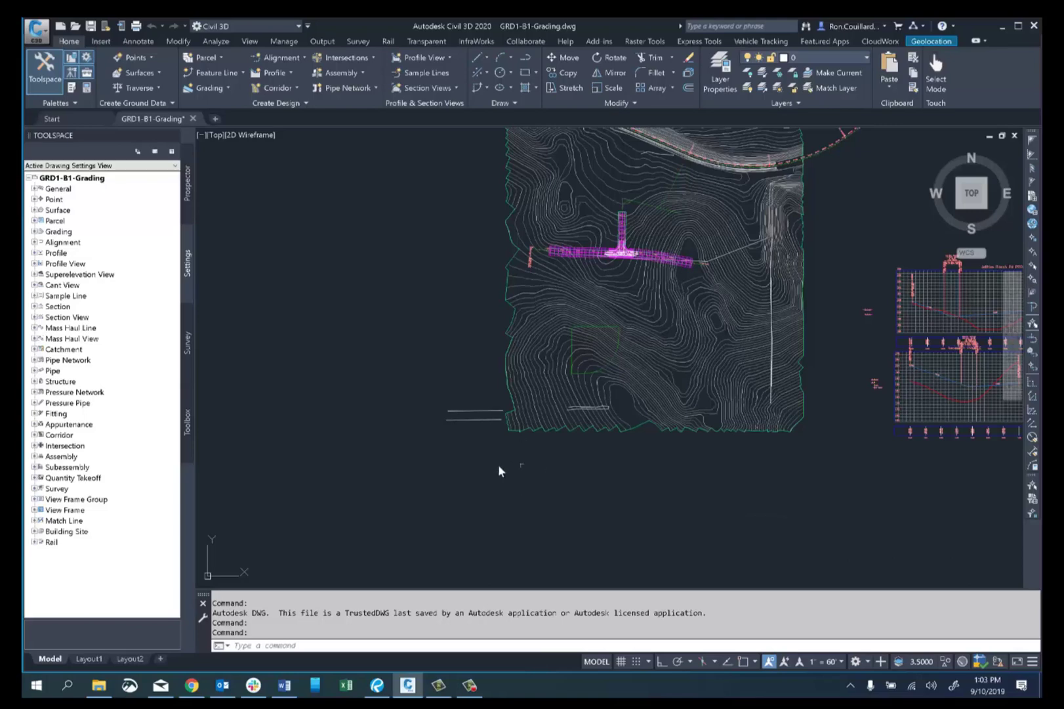
Start Export to LandXML for GRD1-B1-Grading, expand Sites, and open the LandXML 1.2 export settings.
mouse_move(498, 464)
click(321, 41)
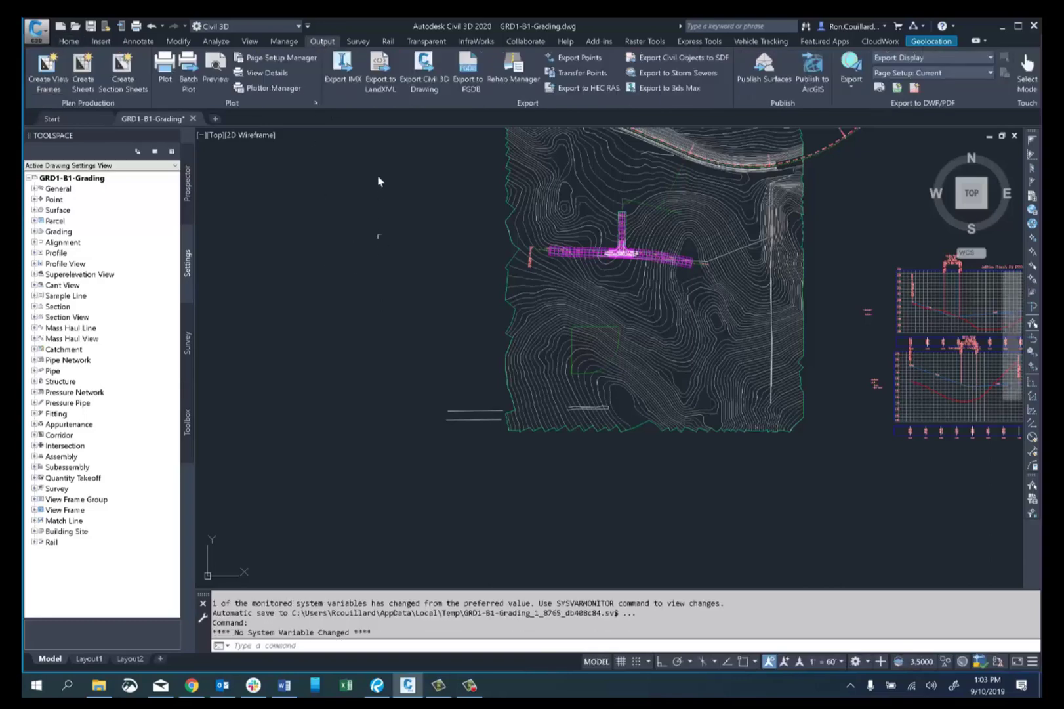
click(385, 82)
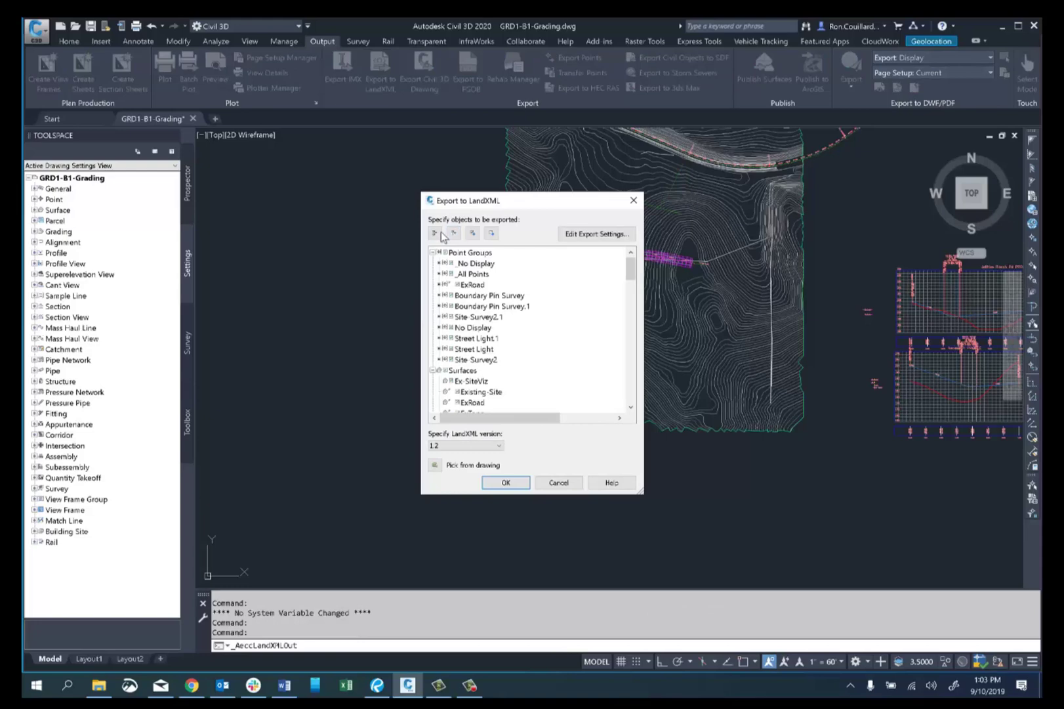
click(435, 233)
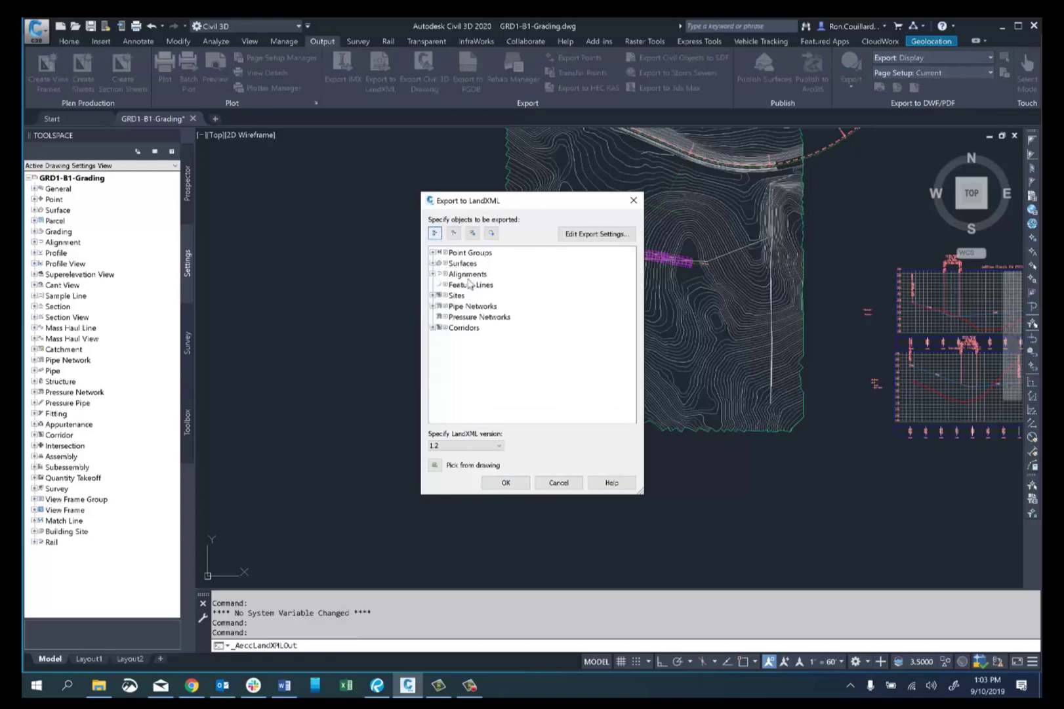
click(433, 295)
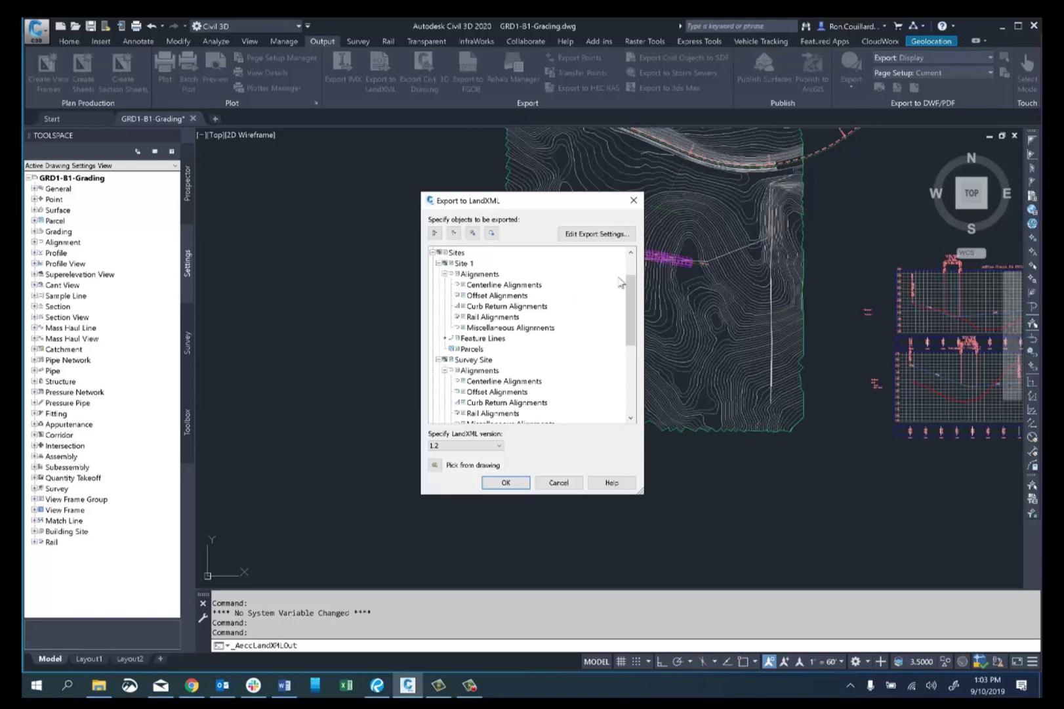
click(596, 237)
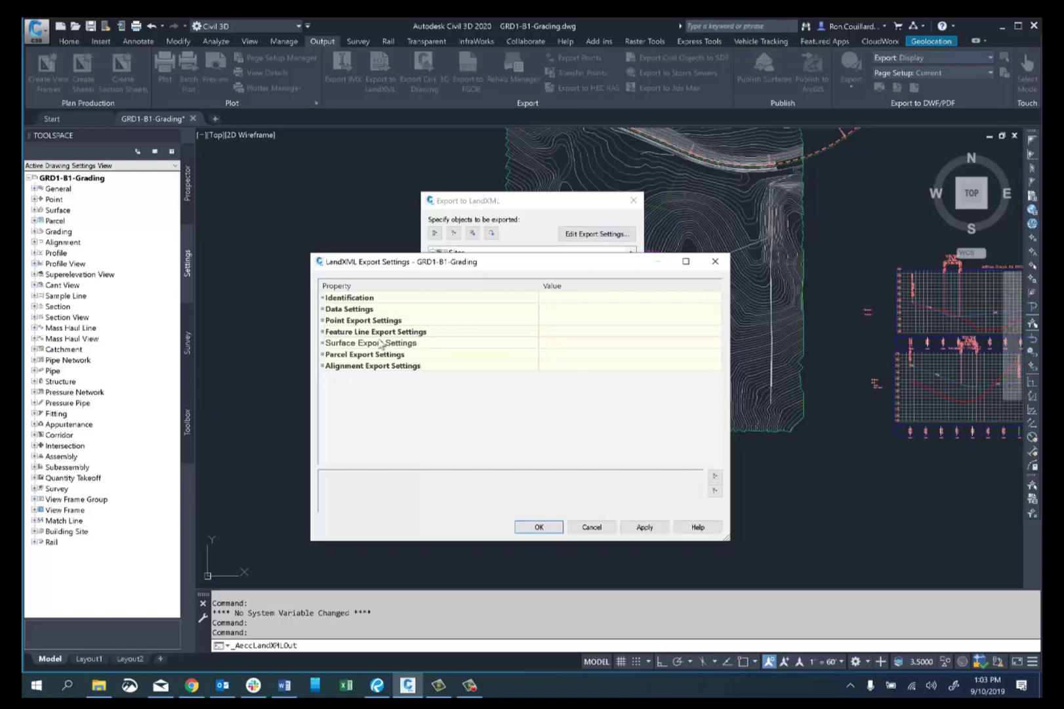
Switch Add Names to Unnamed Feature Lines On, then back to Off, and close the export without exporting.
click(322, 331)
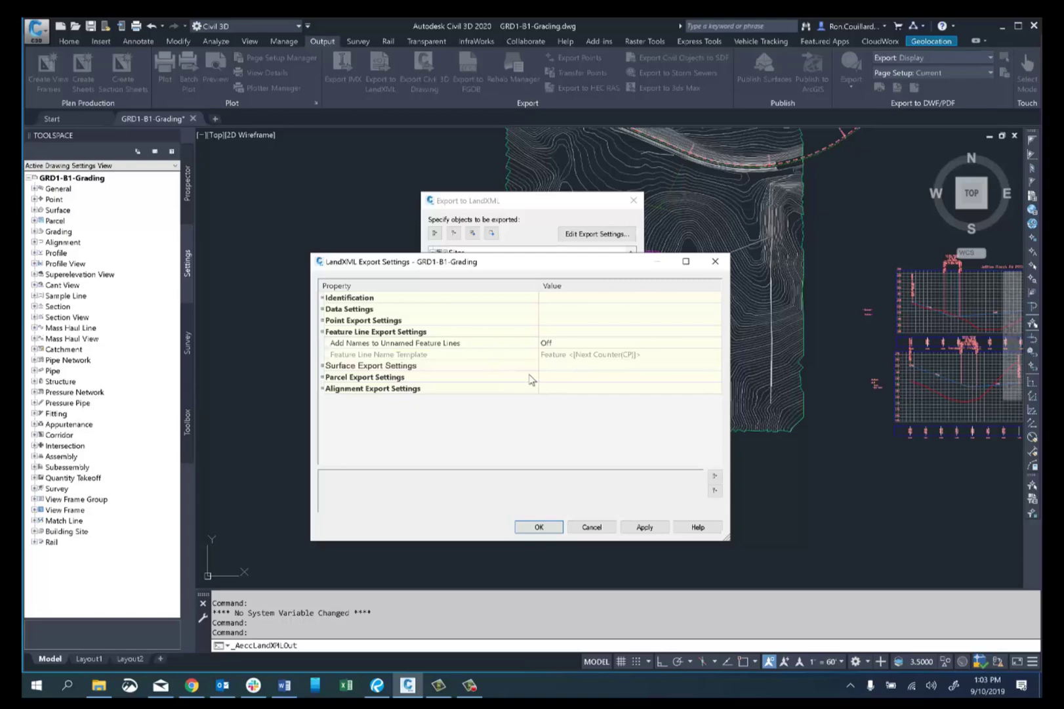
click(587, 344)
click(587, 343)
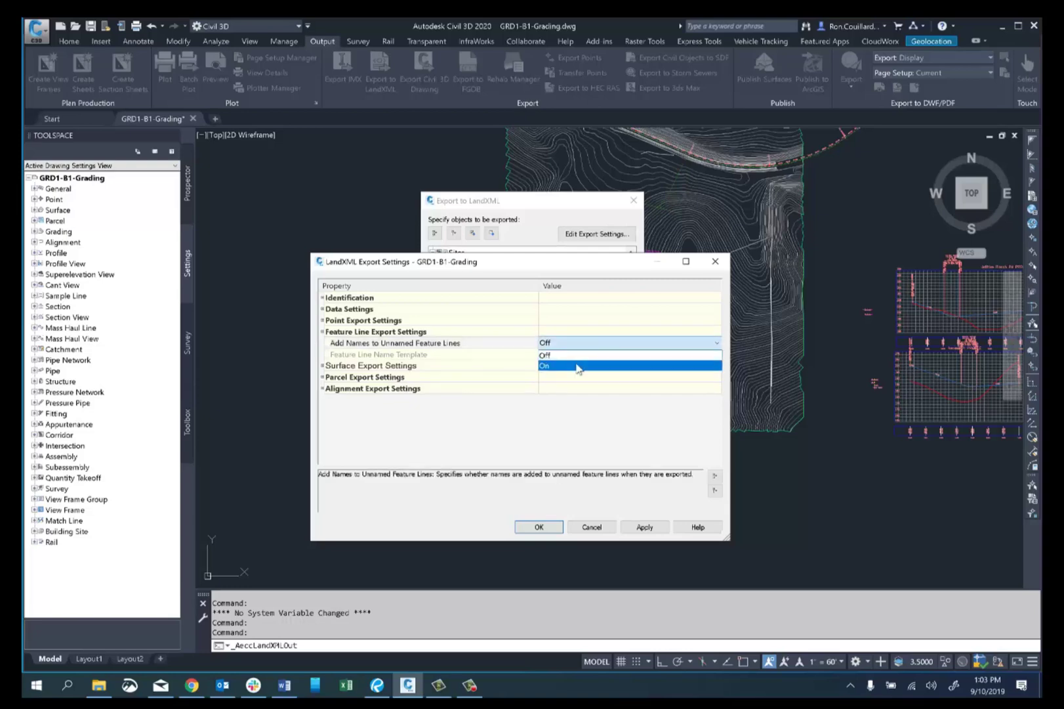
click(577, 366)
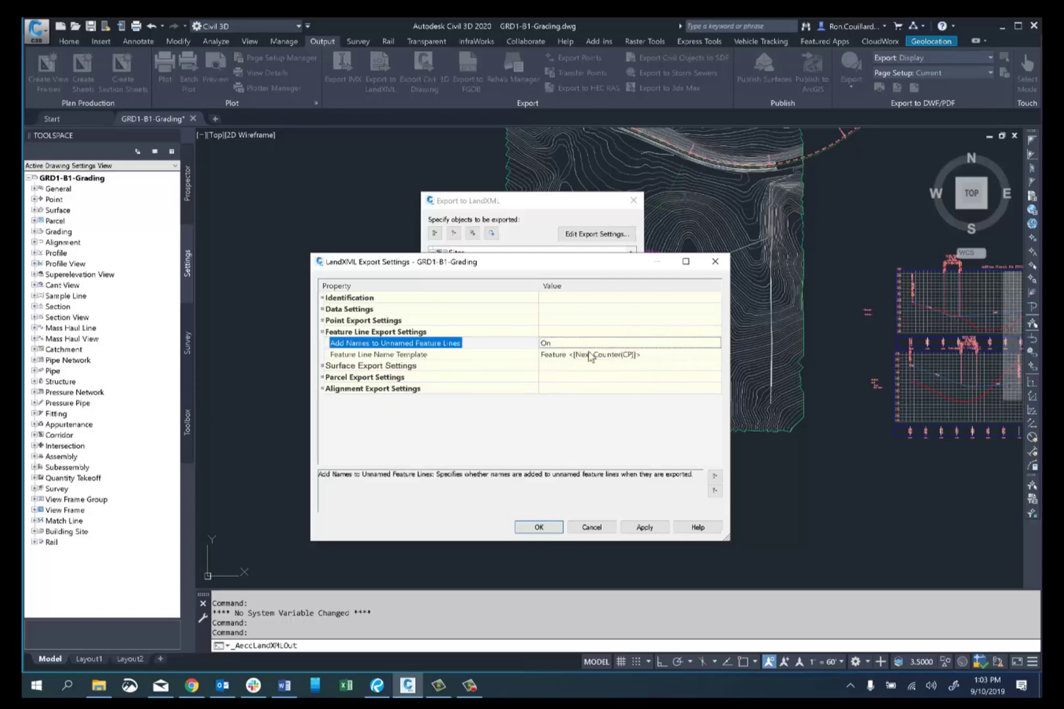
click(589, 339)
click(559, 355)
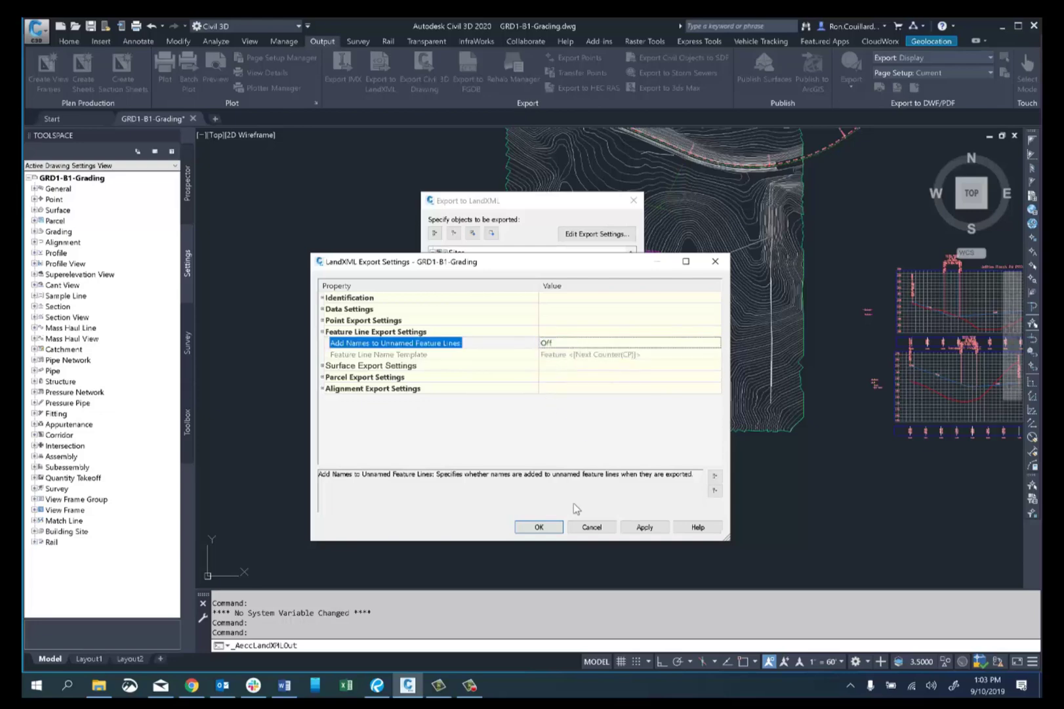
click(539, 527)
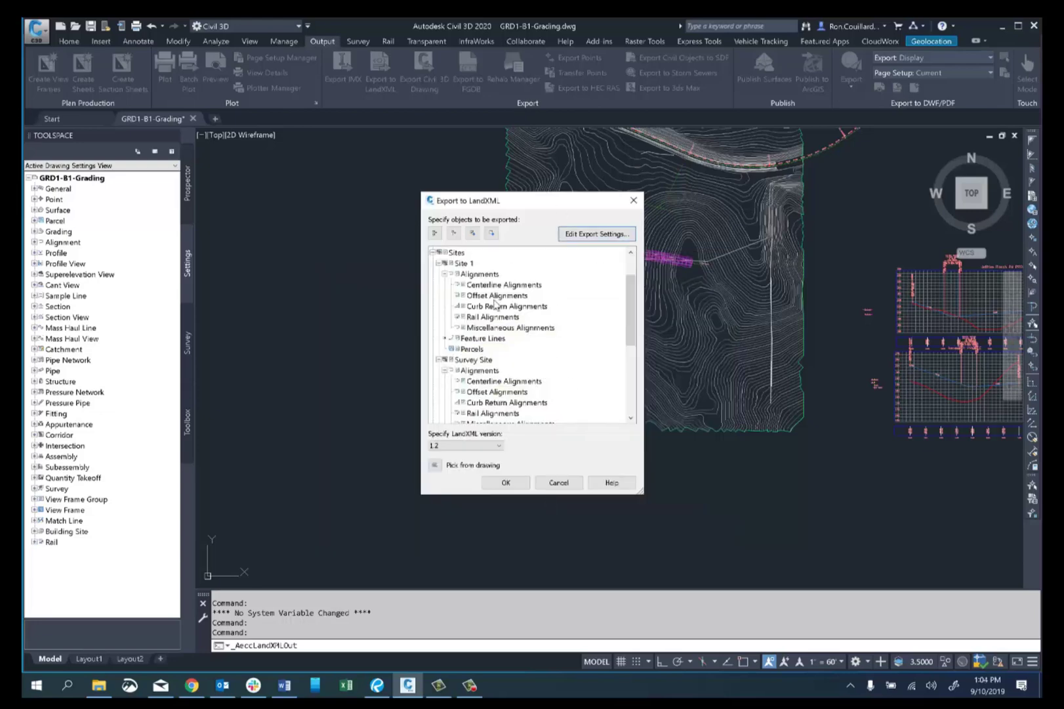
click(636, 200)
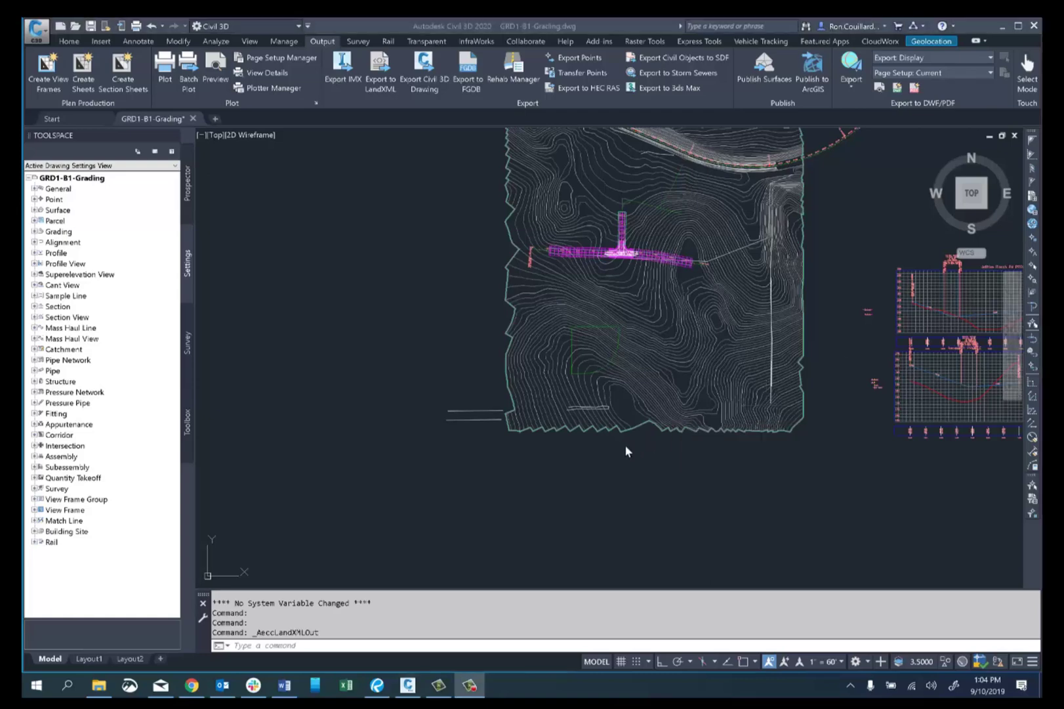
Import GRD1-B1-Grading.xml as LandXML and scroll through its point groups, 9 alignments, feature lines and 5 surfaces.
click(101, 41)
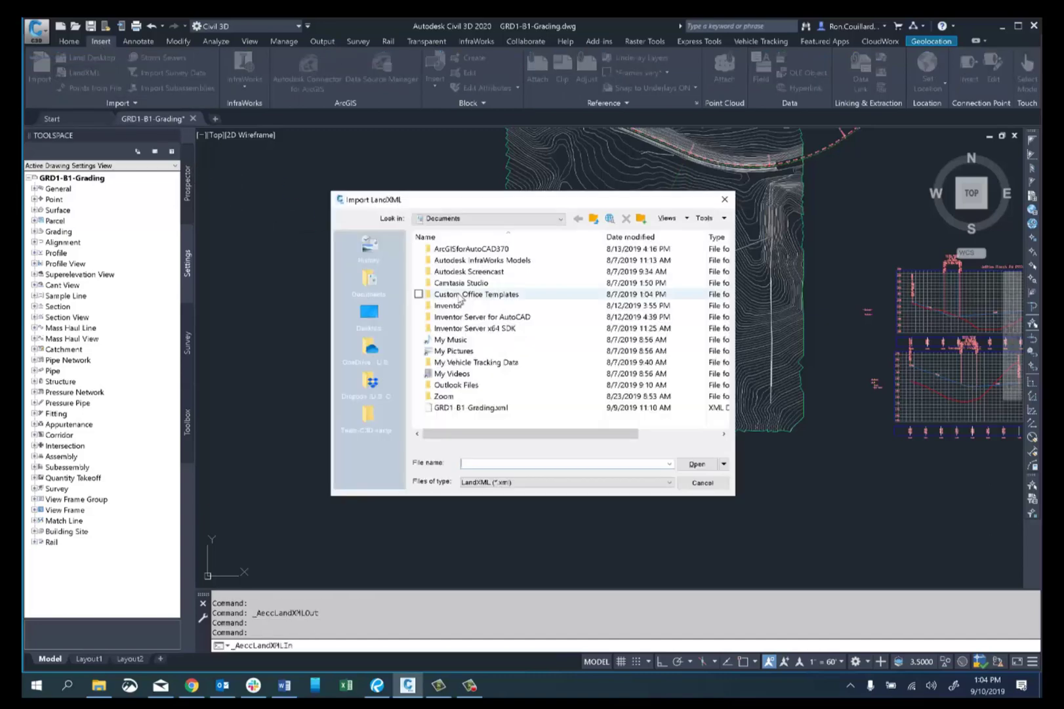
click(496, 408)
click(699, 464)
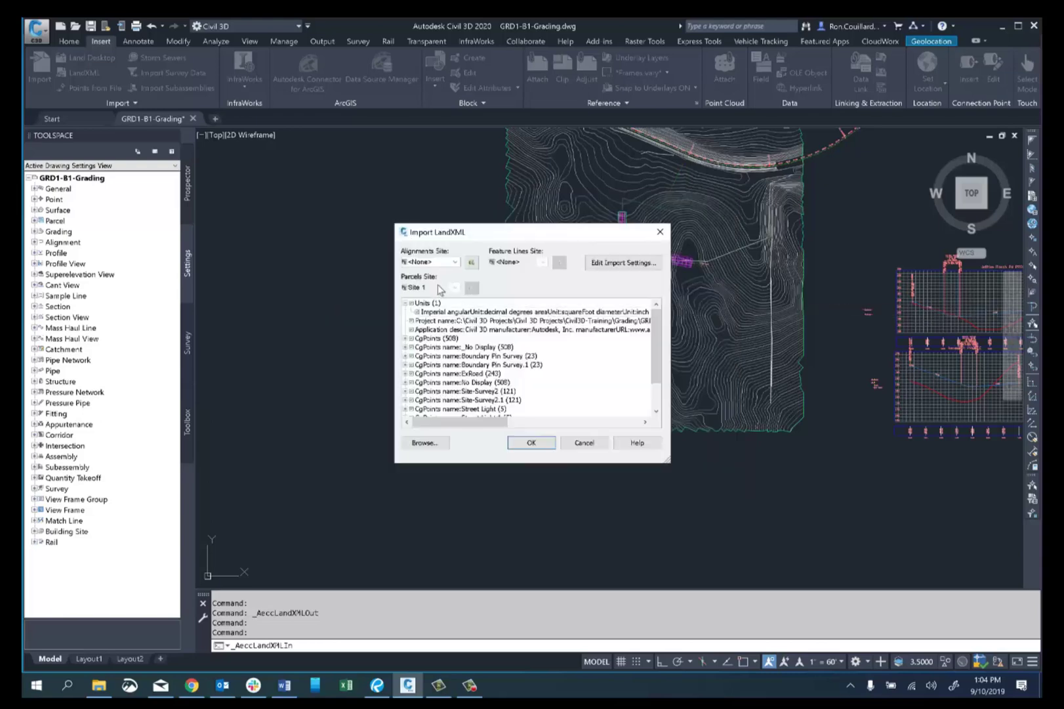
drag(659, 350, 658, 394)
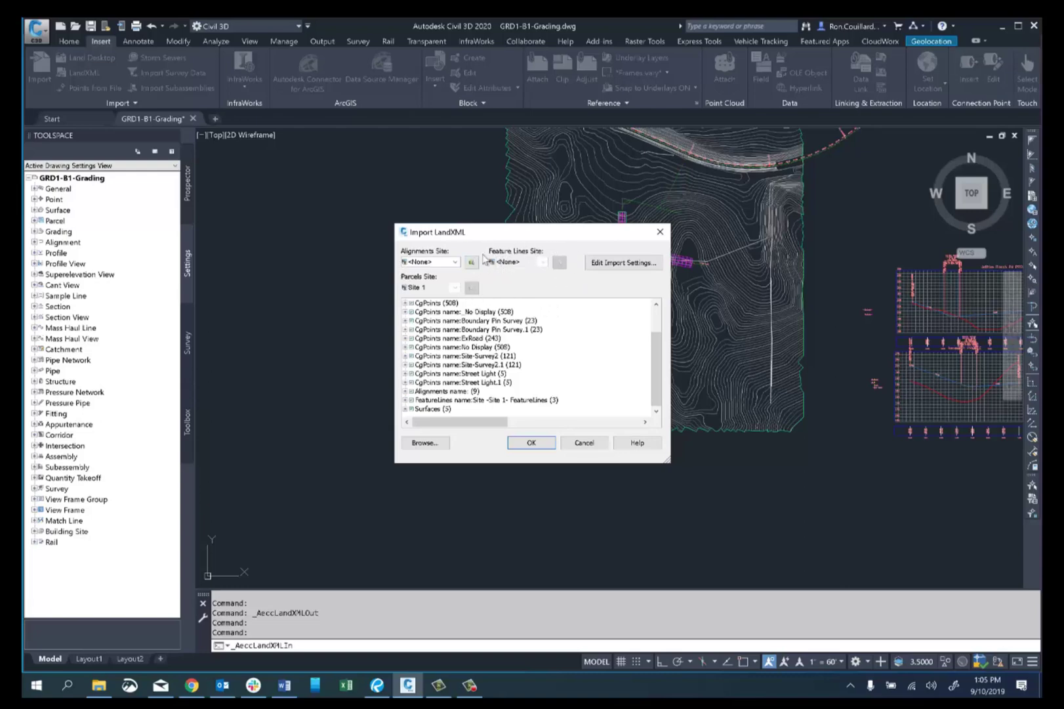
Review the Import Feature Lines on Site choices in the import settings, leaving them unchanged.
click(625, 265)
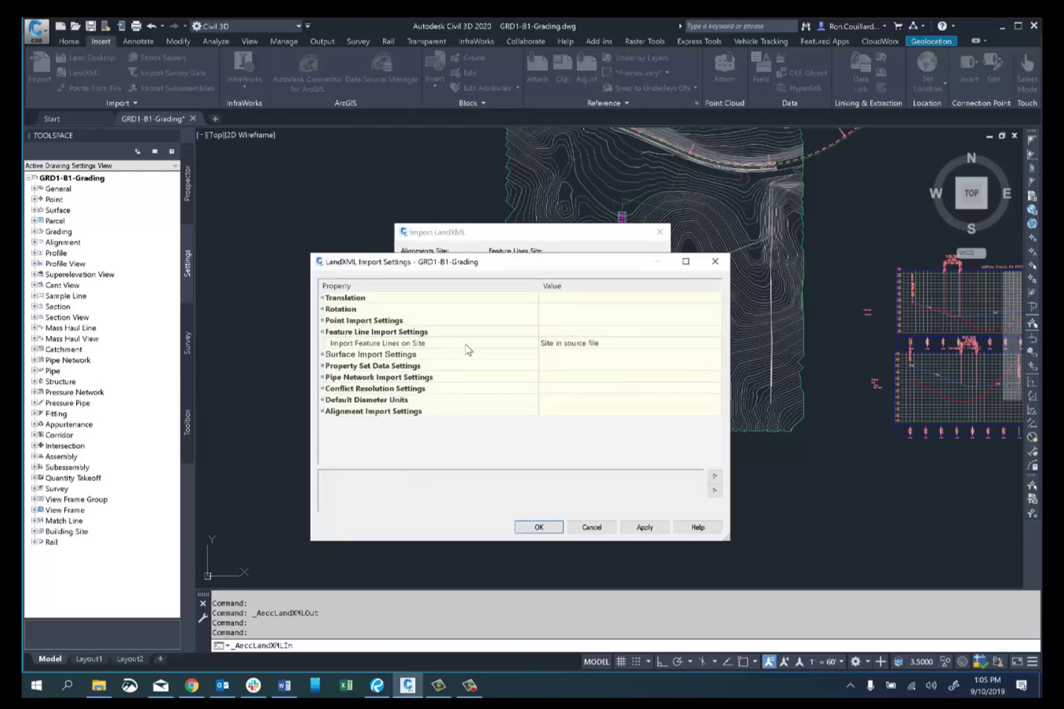
click(628, 348)
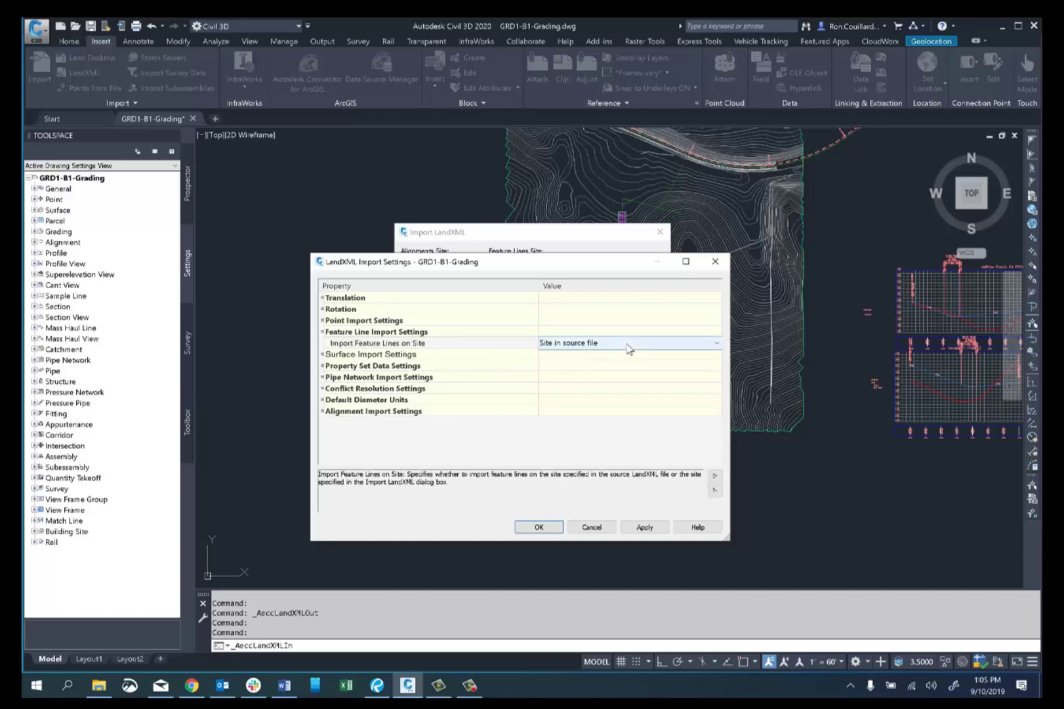
click(628, 348)
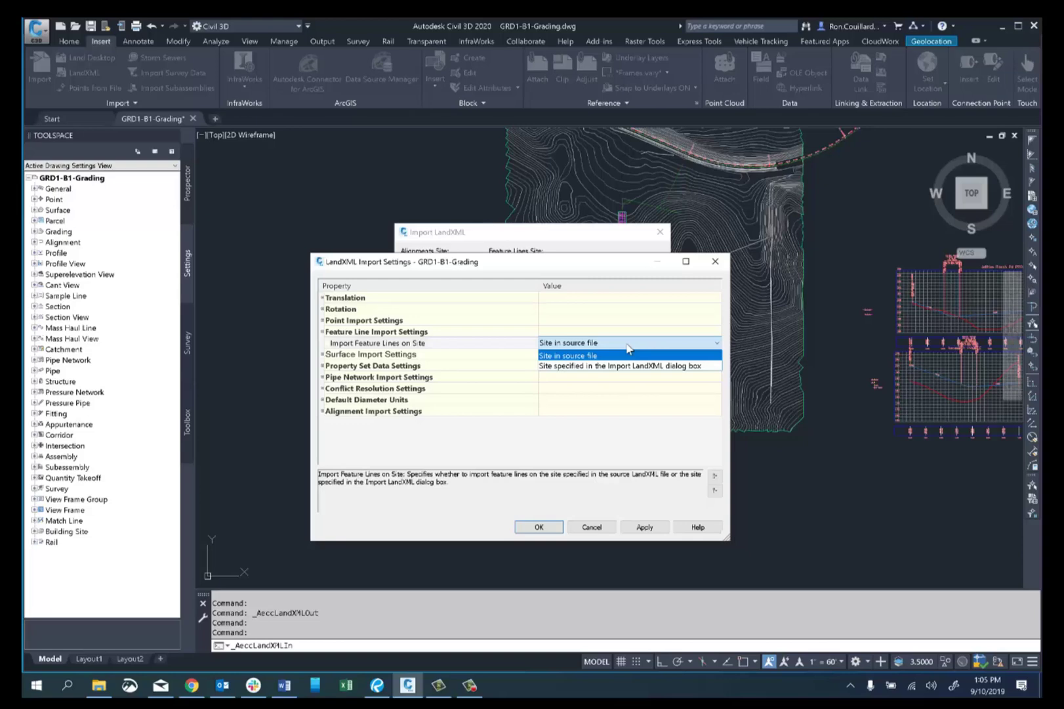
click(716, 262)
click(715, 263)
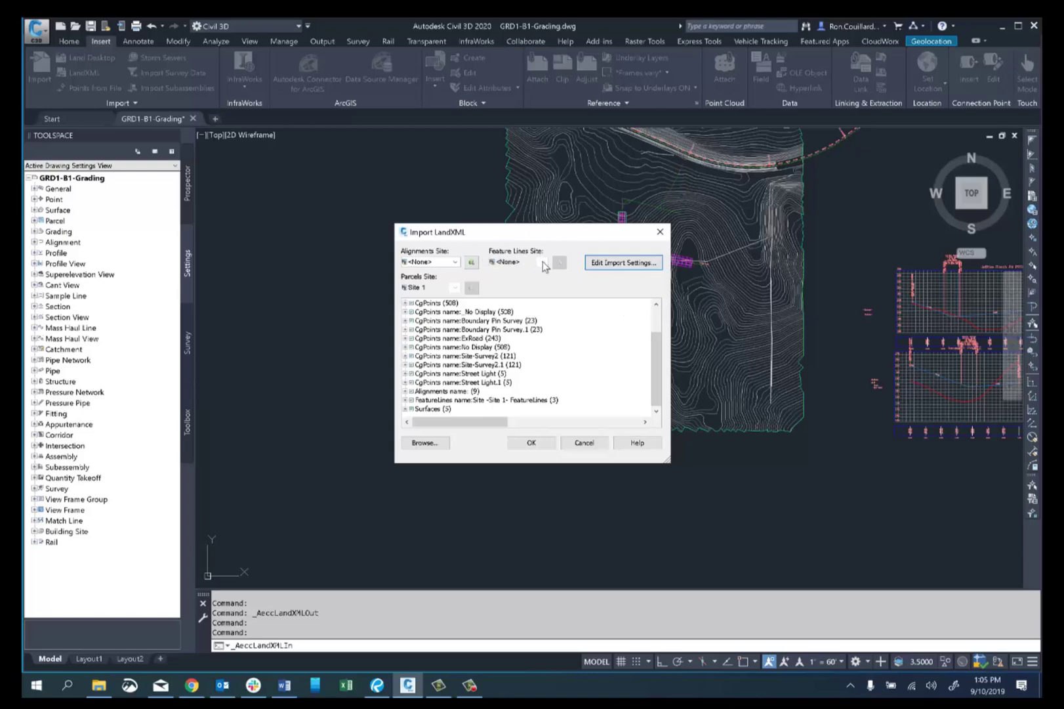
Set Import Feature Lines on Site to 'Site specified in the Import LandXML dialog box'.
click(627, 269)
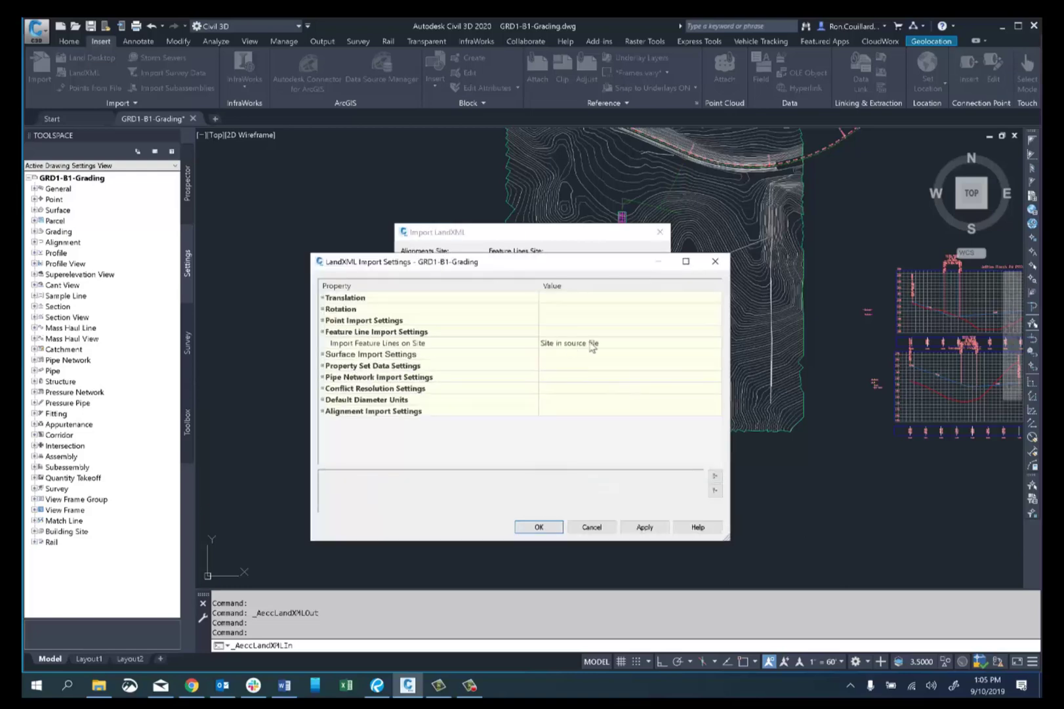
click(605, 348)
click(606, 345)
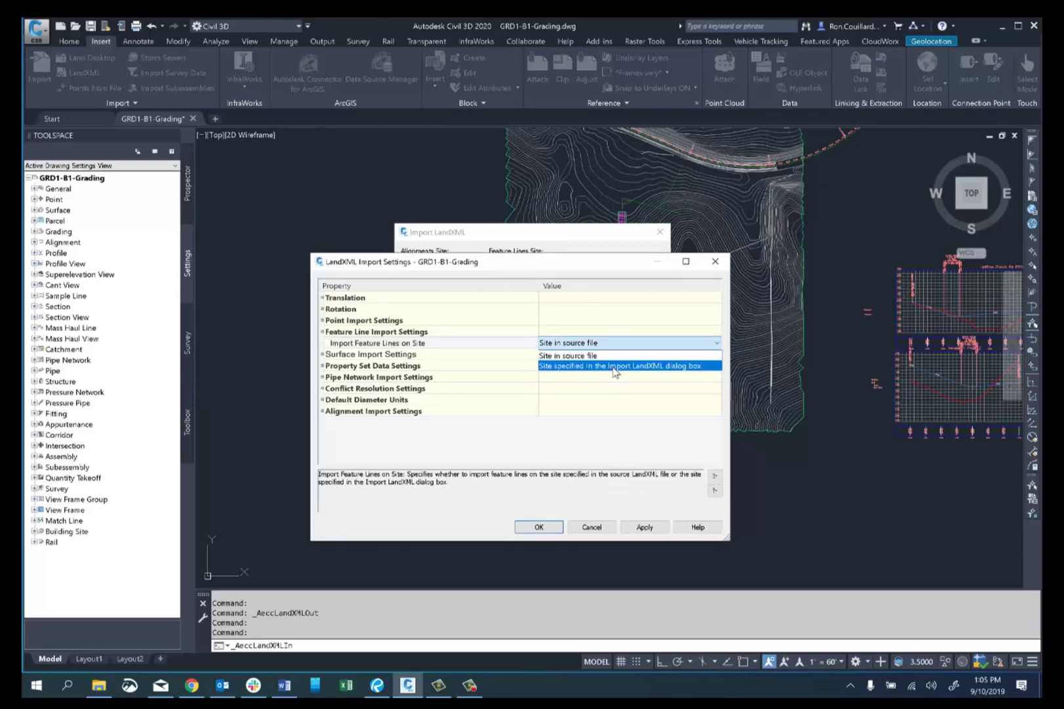
click(616, 372)
Accept the import settings, keep Feature Lines Site as <None>, and reopen the settings to verify.
click(539, 527)
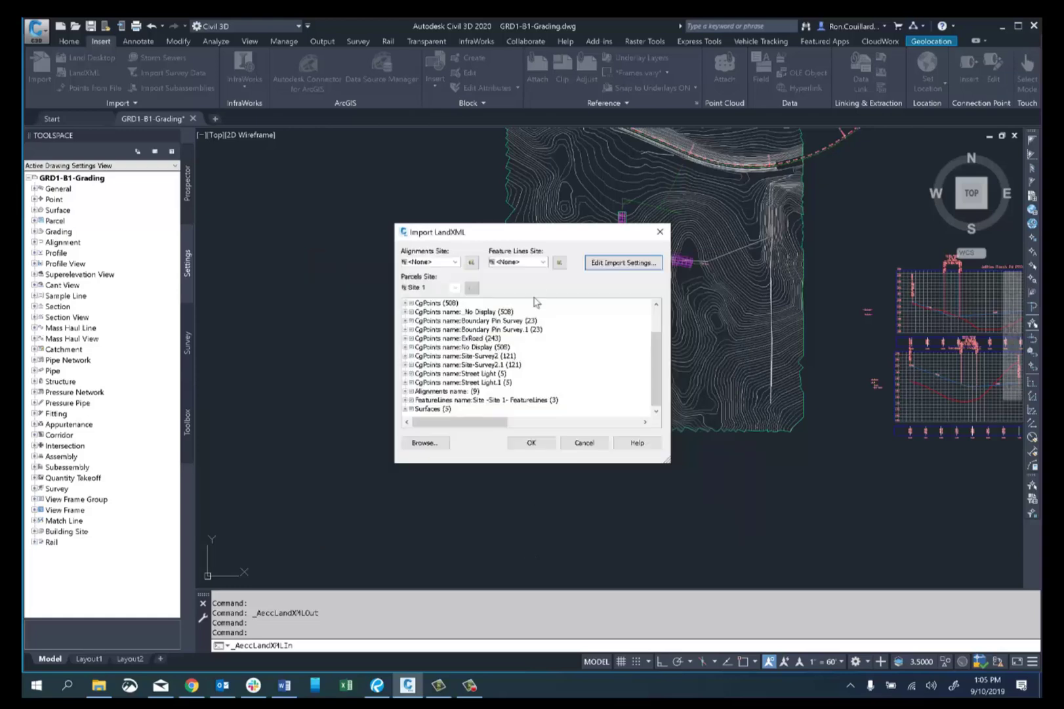
click(543, 262)
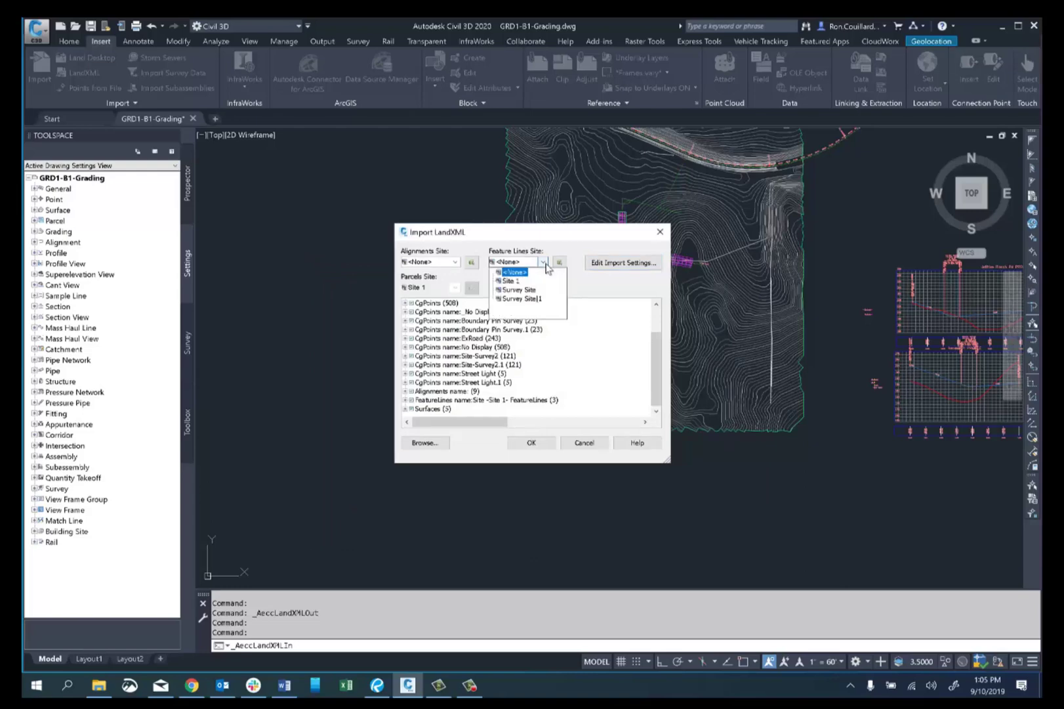
click(546, 269)
click(620, 264)
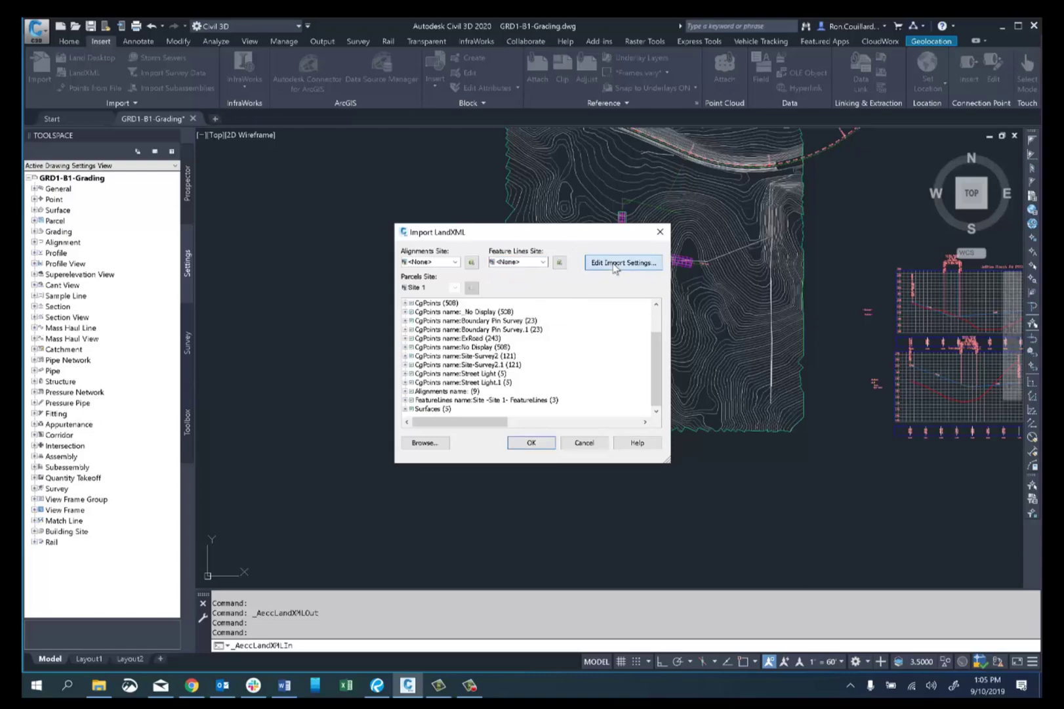